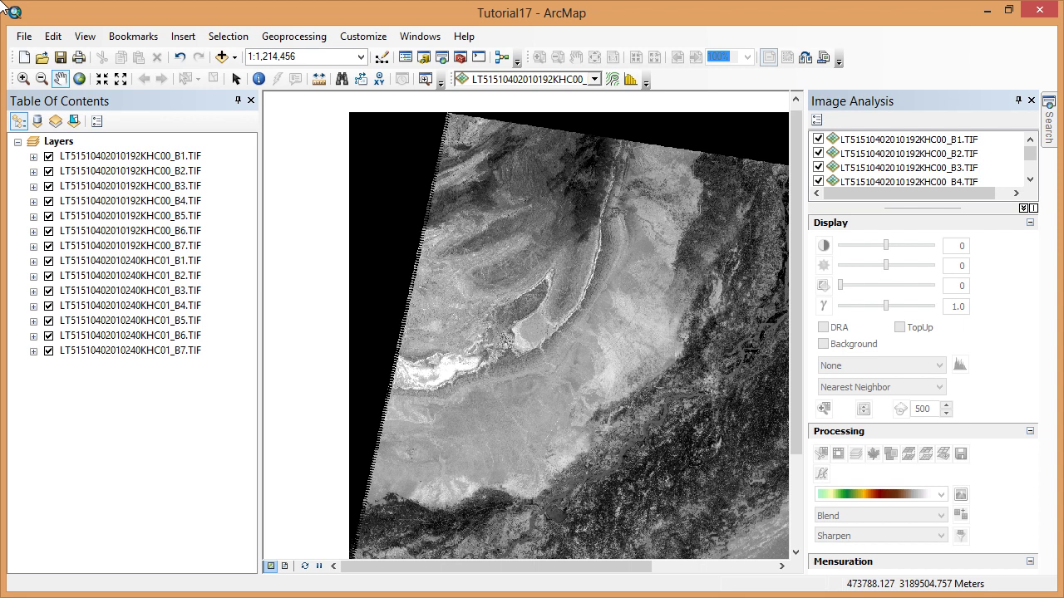
Select bands B1 through B7 for each Landsat date and build a composite RGB layer for each.
{"action": "left_click", "coordinate": [101, 162]}
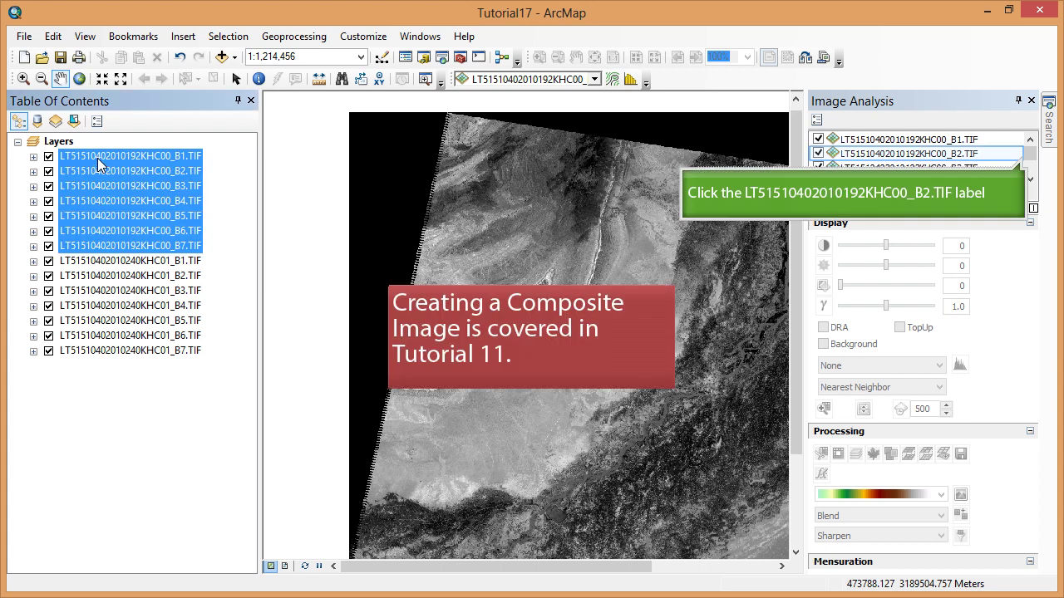
{"action": "left_click", "coordinate": [893, 155]}
{"action": "left_click_drag", "start_coordinate": [1029, 154], "coordinate": [1030, 161]}
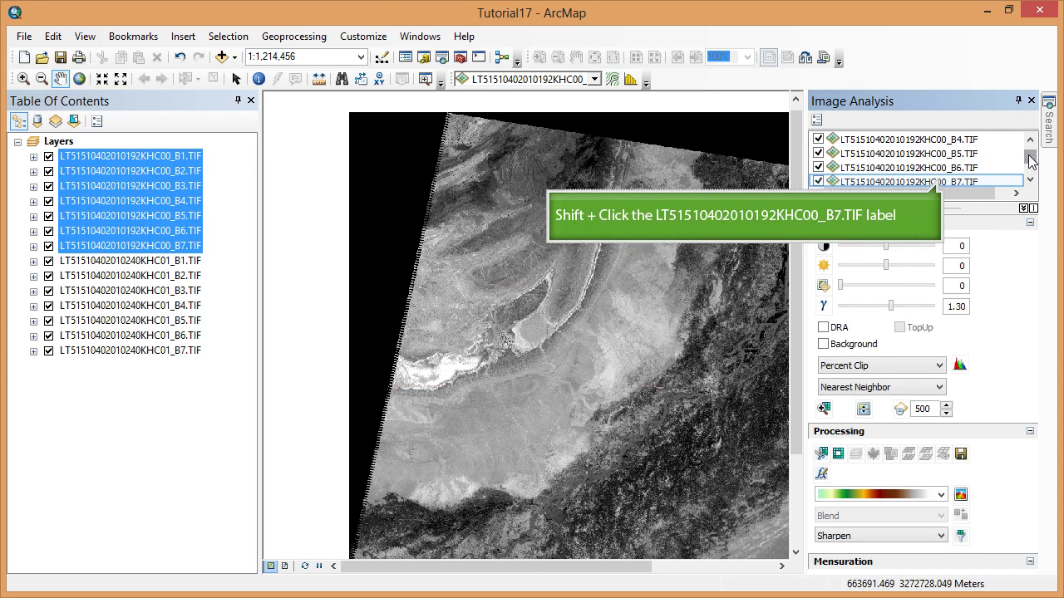
{"action": "left_click", "coordinate": [922, 182], "text": "shift"}
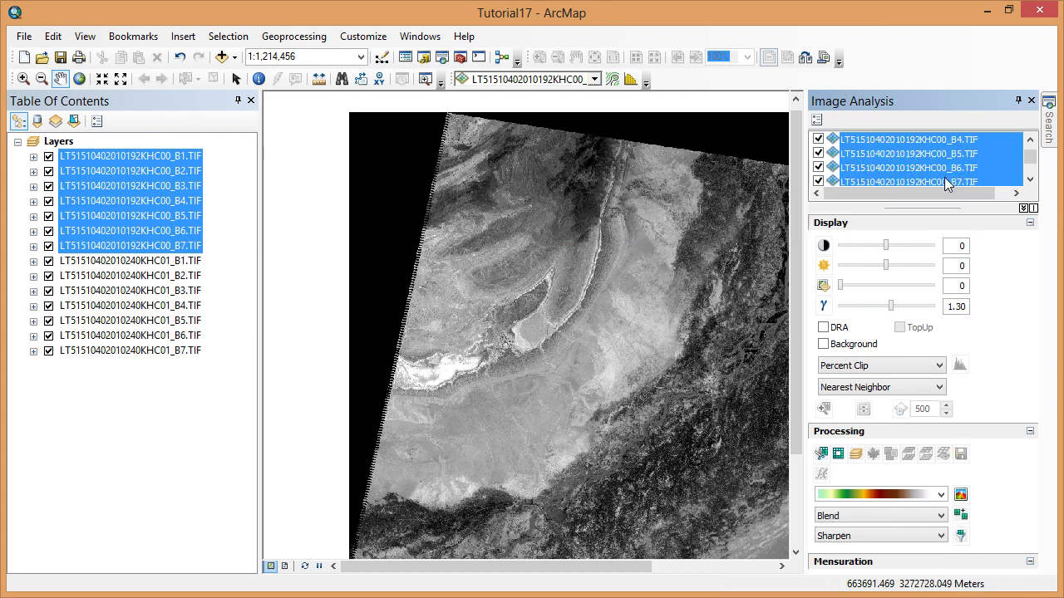
{"action": "left_click", "coordinate": [853, 455]}
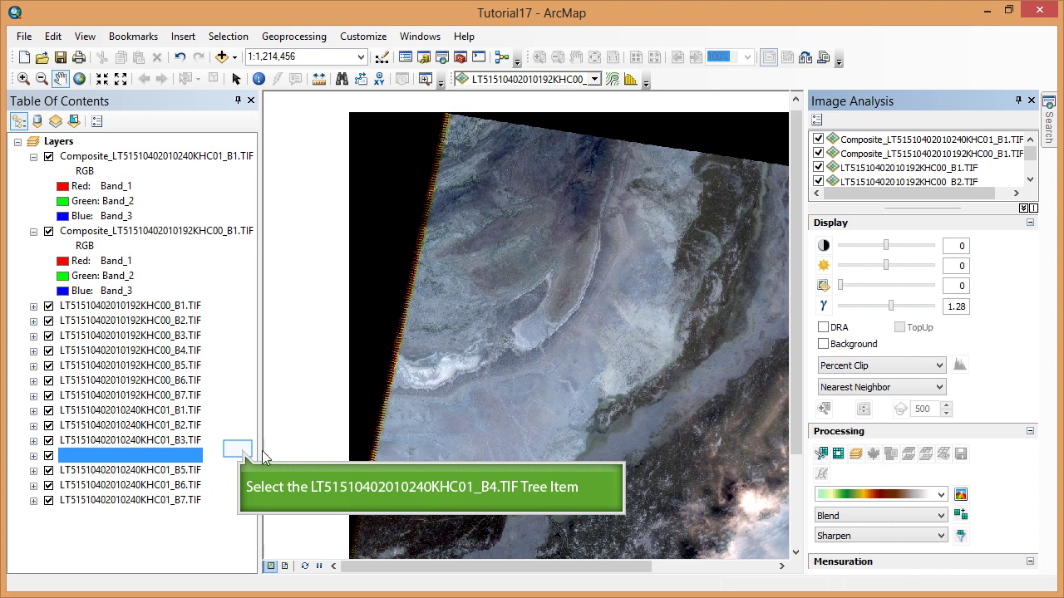
Show the full extent of 240KHC01_B4 and swipe the top composite to compare the two dates.
{"action": "left_click", "coordinate": [241, 456]}
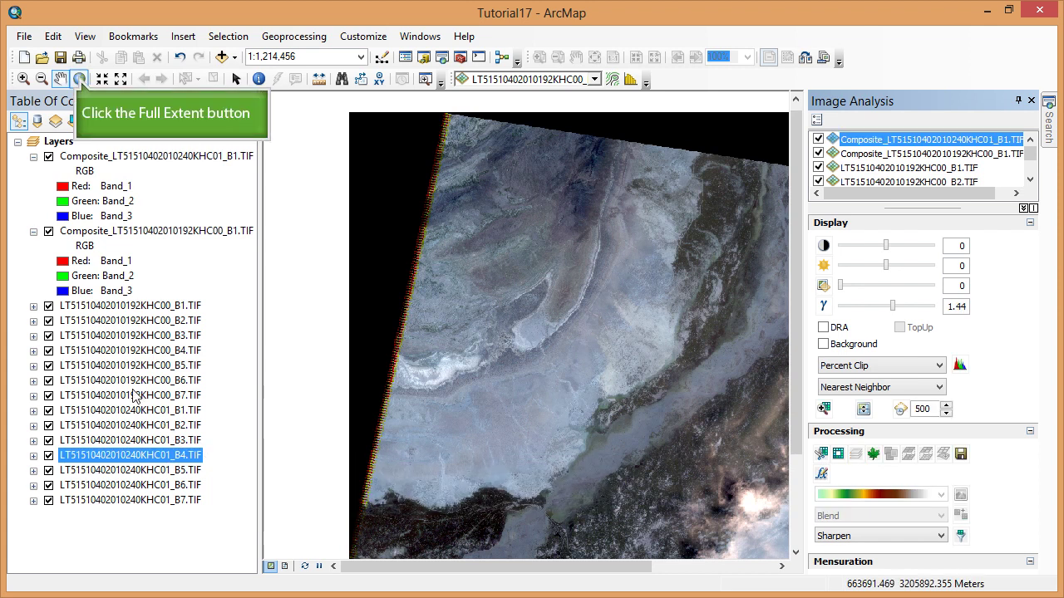
{"action": "left_click", "coordinate": [79, 79]}
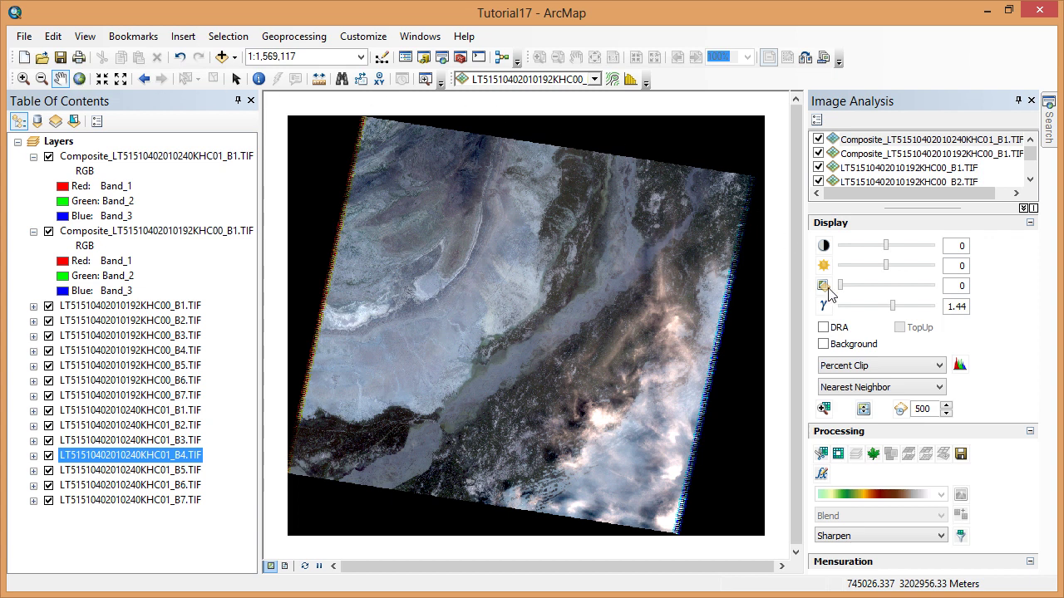
{"action": "left_click", "coordinate": [862, 408]}
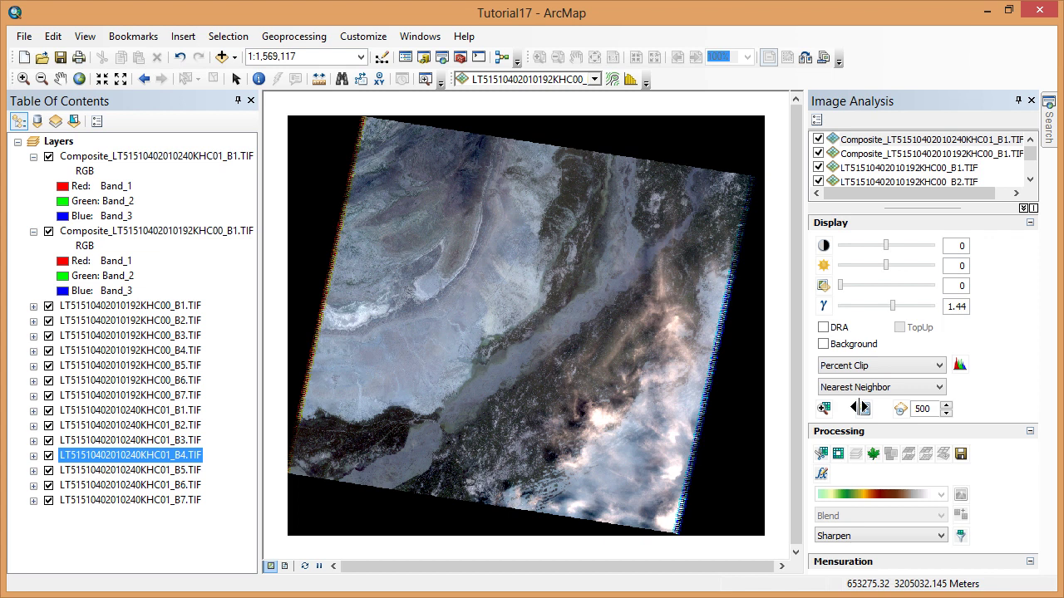
{"action": "left_click", "coordinate": [861, 407]}
{"action": "left_click_drag", "start_coordinate": [684, 304], "coordinate": [522, 341]}
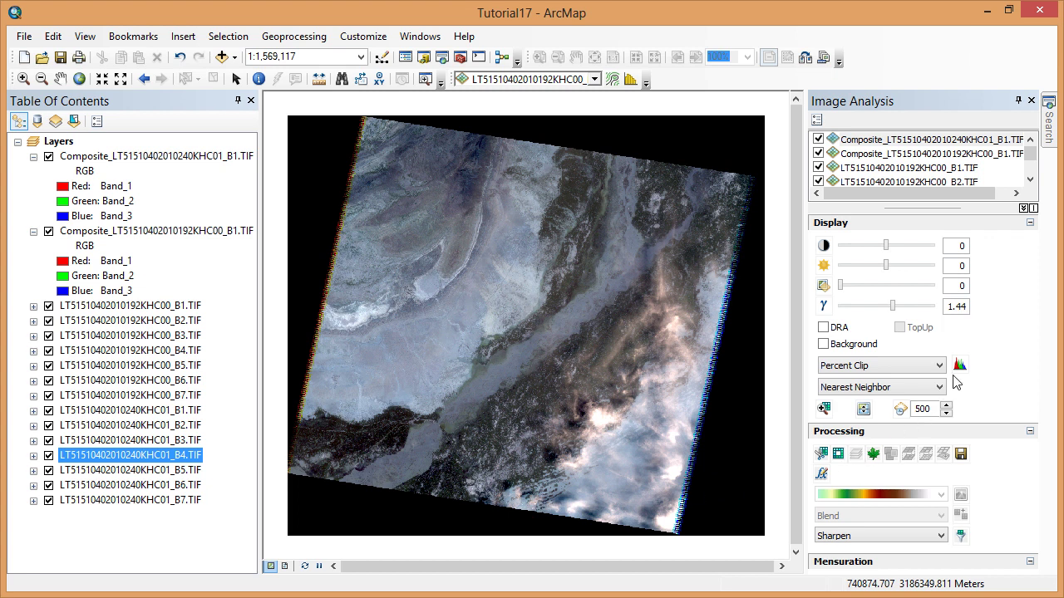
Select 192KHC00_B4.TIF and 240KHC01_B4.TIF together in the Image Analysis list.
{"action": "scroll", "coordinate": [1035, 161], "scroll_direction": "down", "scroll_amount": 2}
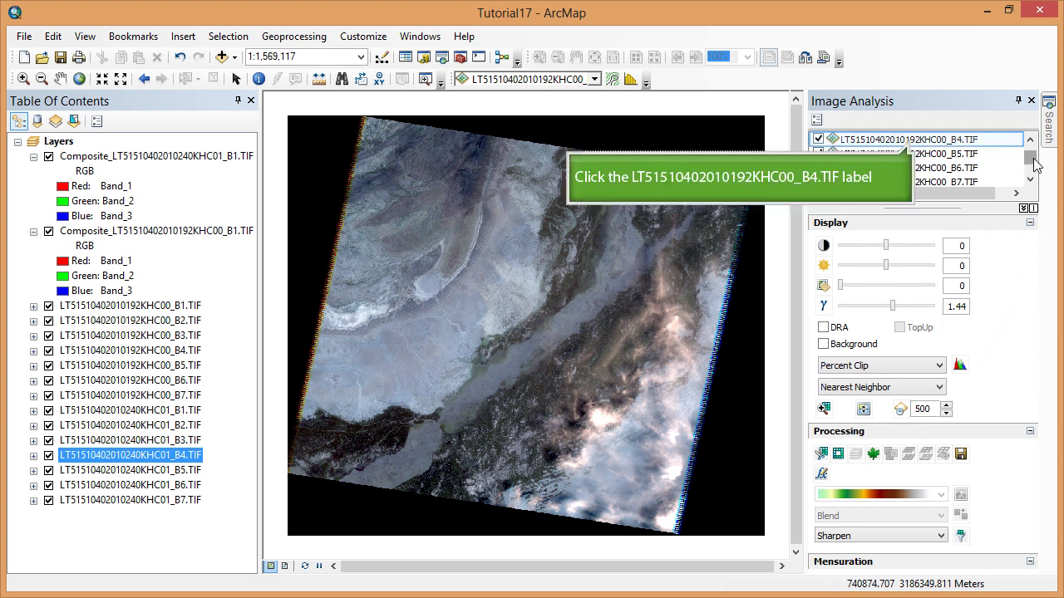
{"action": "left_click", "coordinate": [914, 139]}
{"action": "scroll", "coordinate": [1035, 166], "scroll_direction": "down", "scroll_amount": 2}
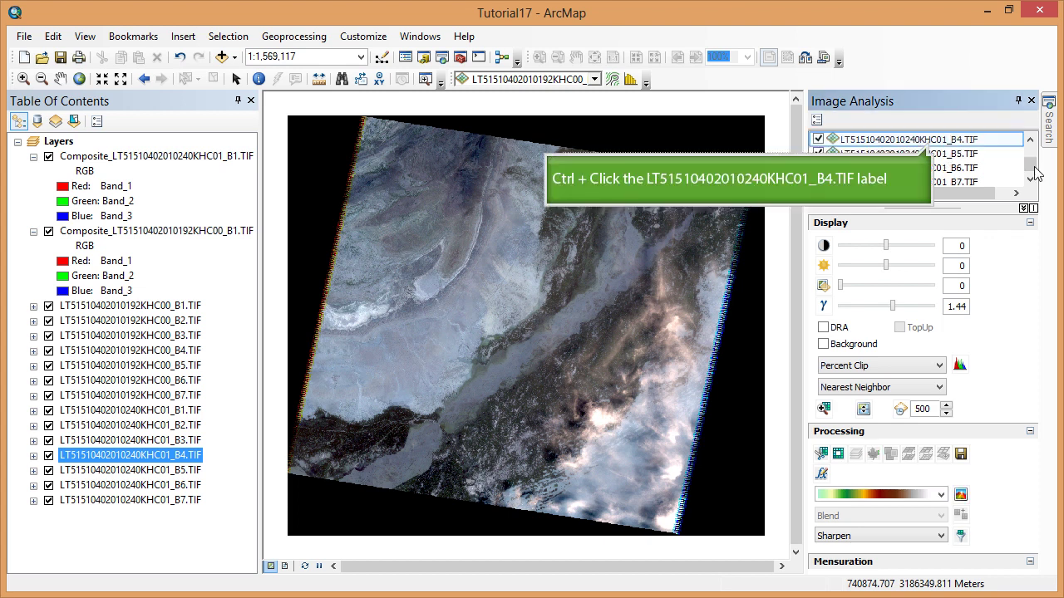
{"action": "left_click", "coordinate": [935, 141], "text": "ctrl"}
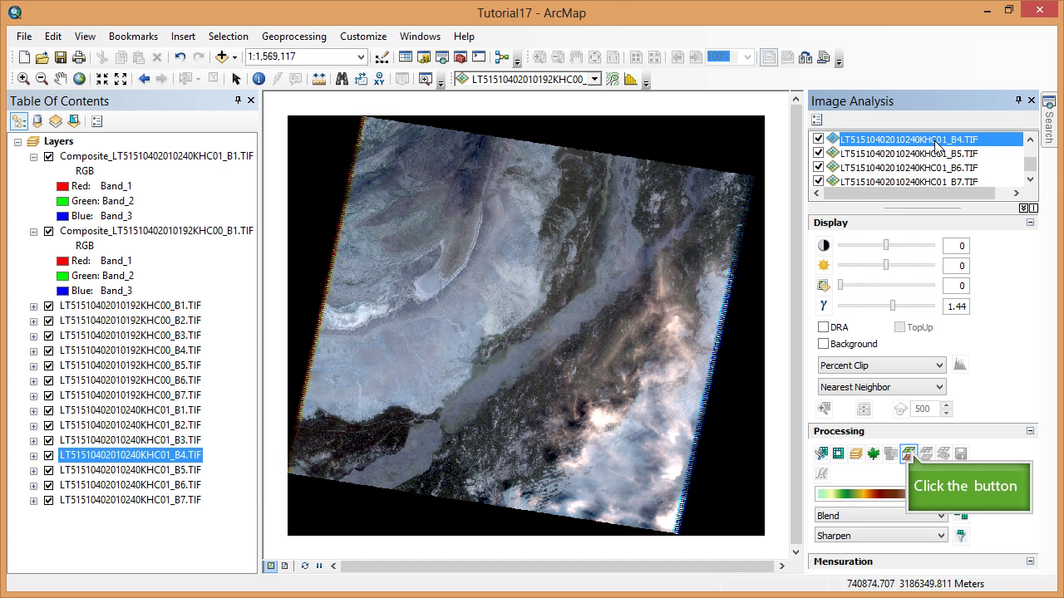
Compute the band 4 difference between the two dates and switch off other layers.
{"action": "left_click", "coordinate": [908, 453]}
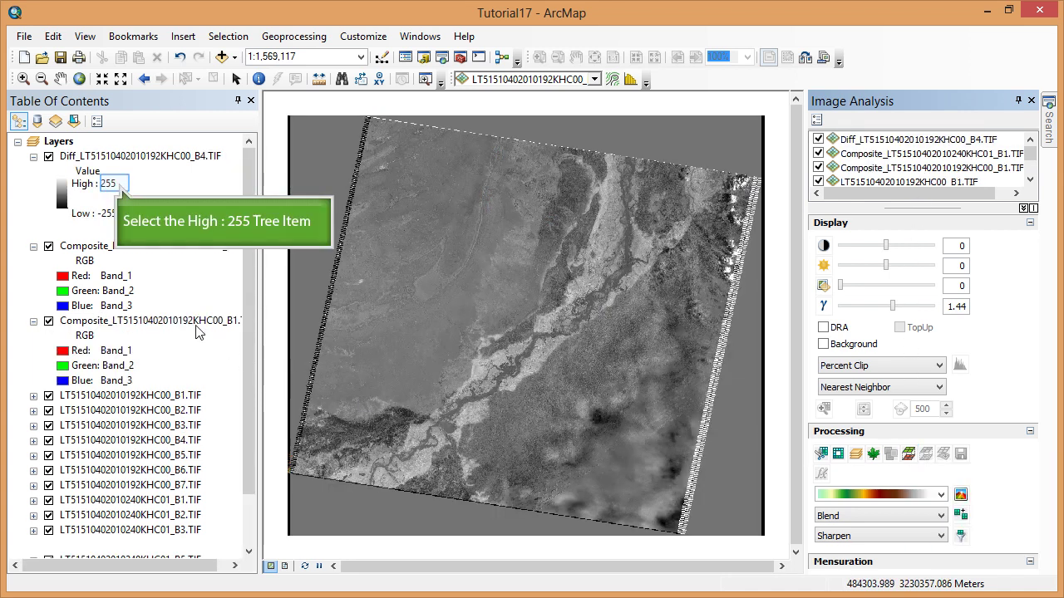
{"action": "left_click", "coordinate": [116, 189]}
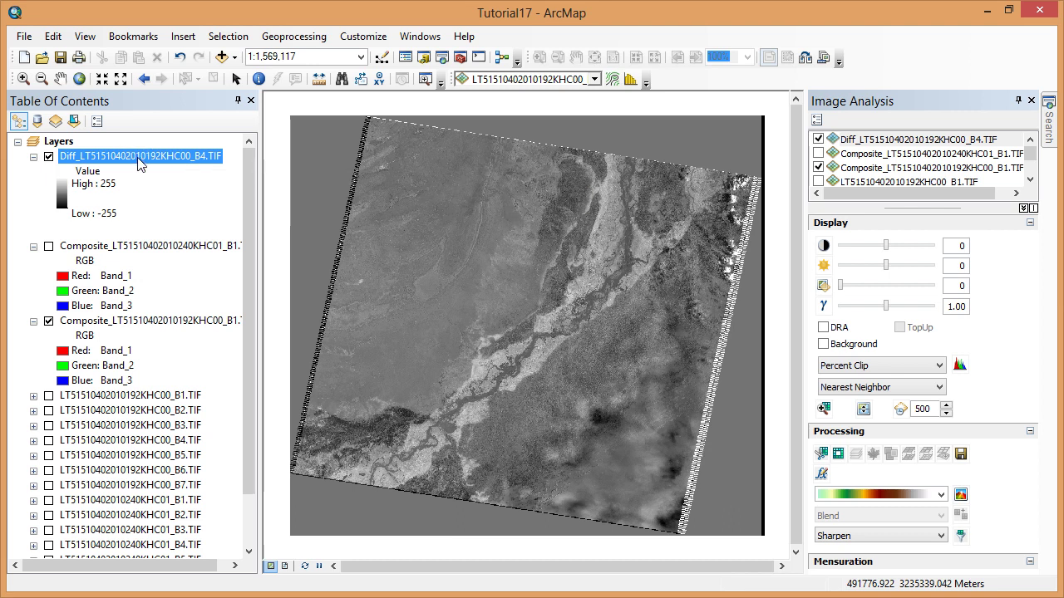
Give the difference layer a brown-to-teal diverging colour ramp in its Symbology properties.
{"action": "right_click", "coordinate": [140, 163]}
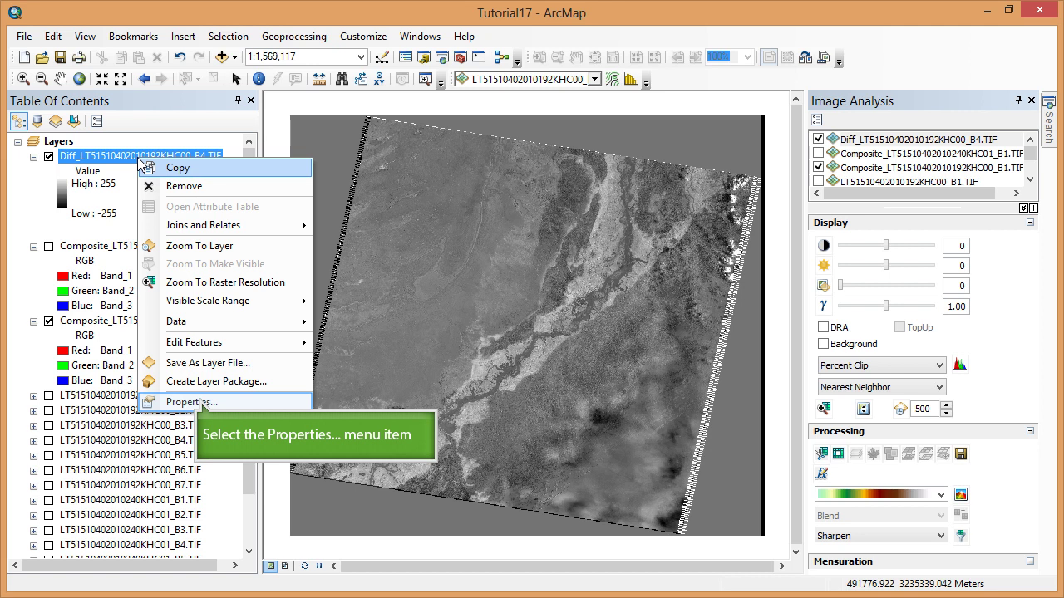
{"action": "left_click", "coordinate": [197, 402]}
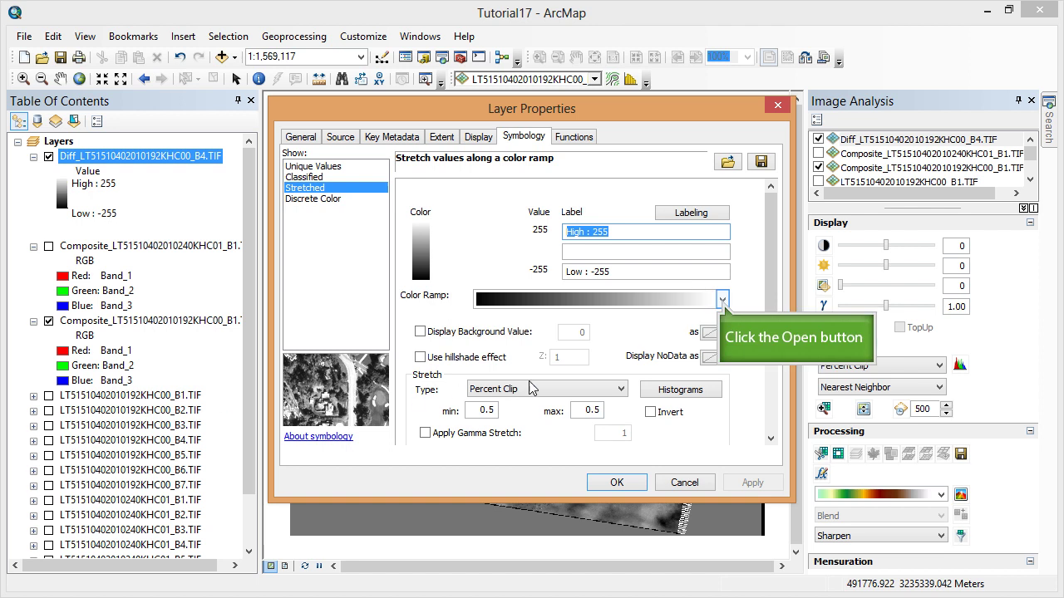
{"action": "left_click", "coordinate": [721, 300]}
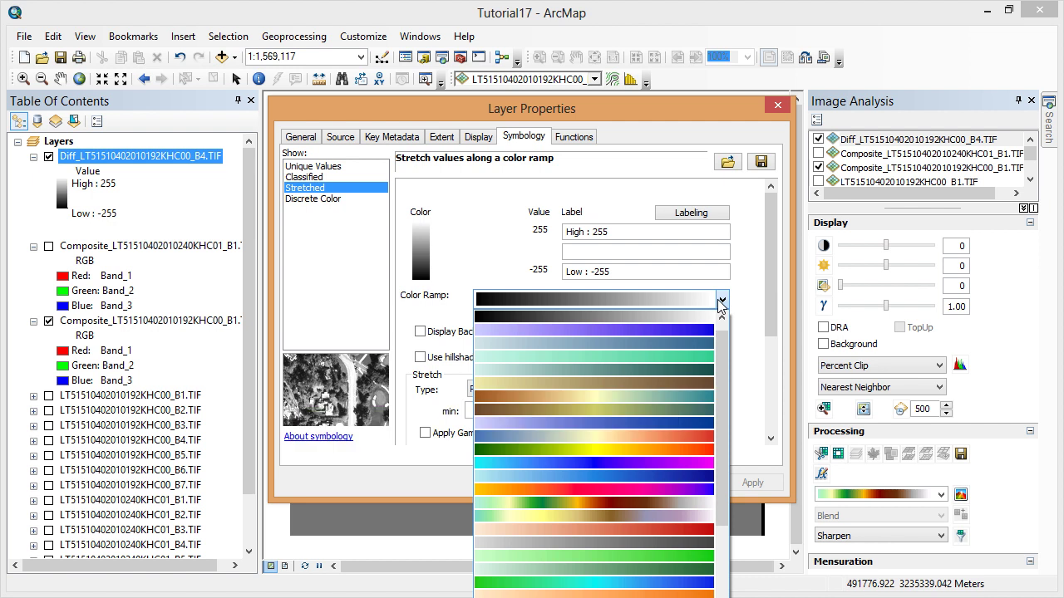
{"action": "left_click", "coordinate": [687, 397]}
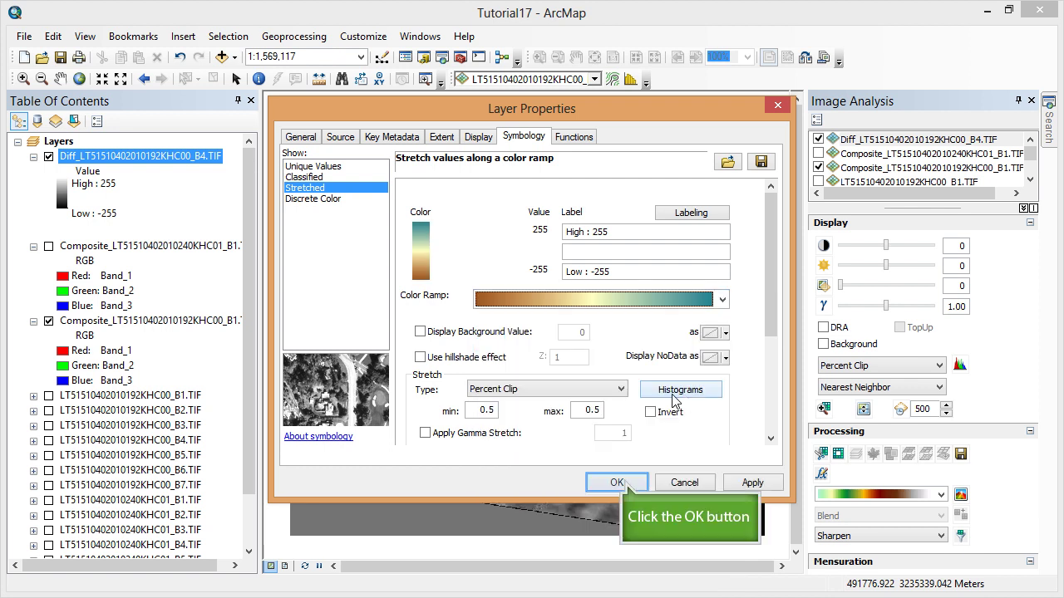
{"action": "left_click", "coordinate": [619, 482]}
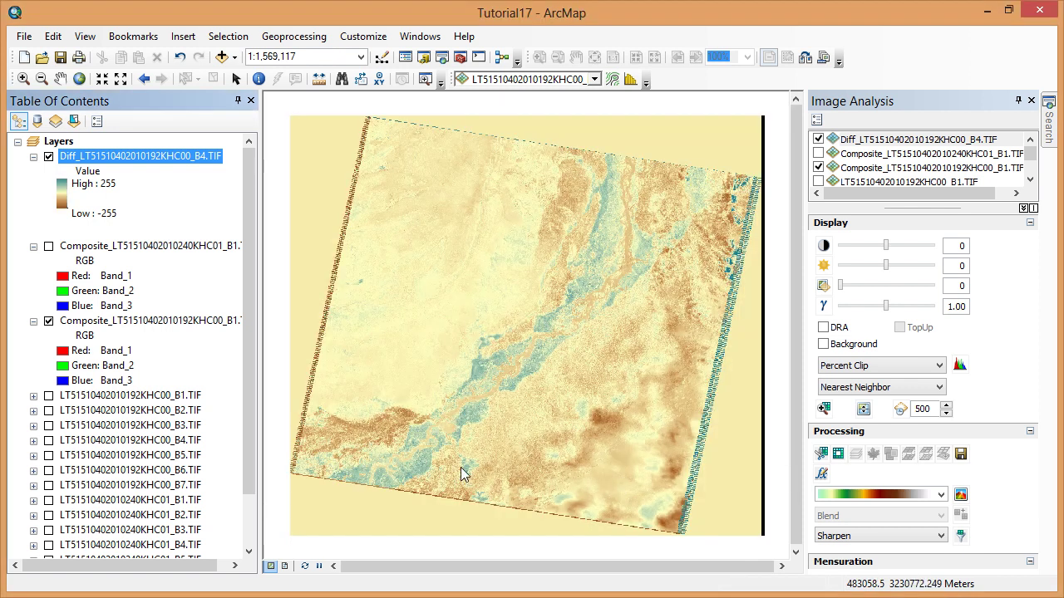